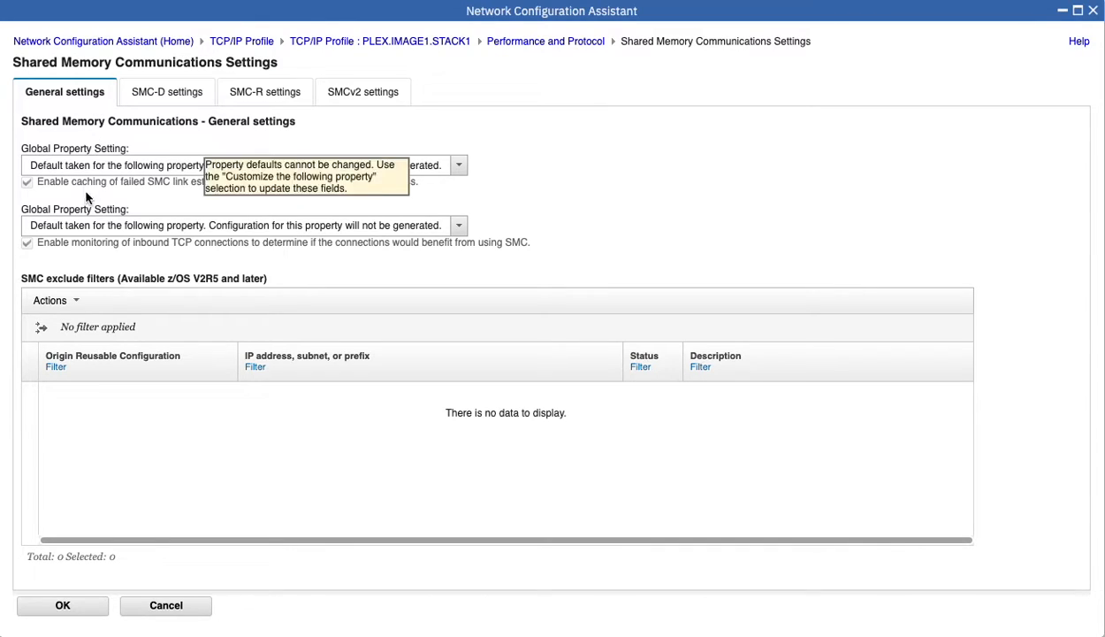
Switch the SMC-R global property to 'Customize the following property' and check Enable SMC-R.
click(268, 95)
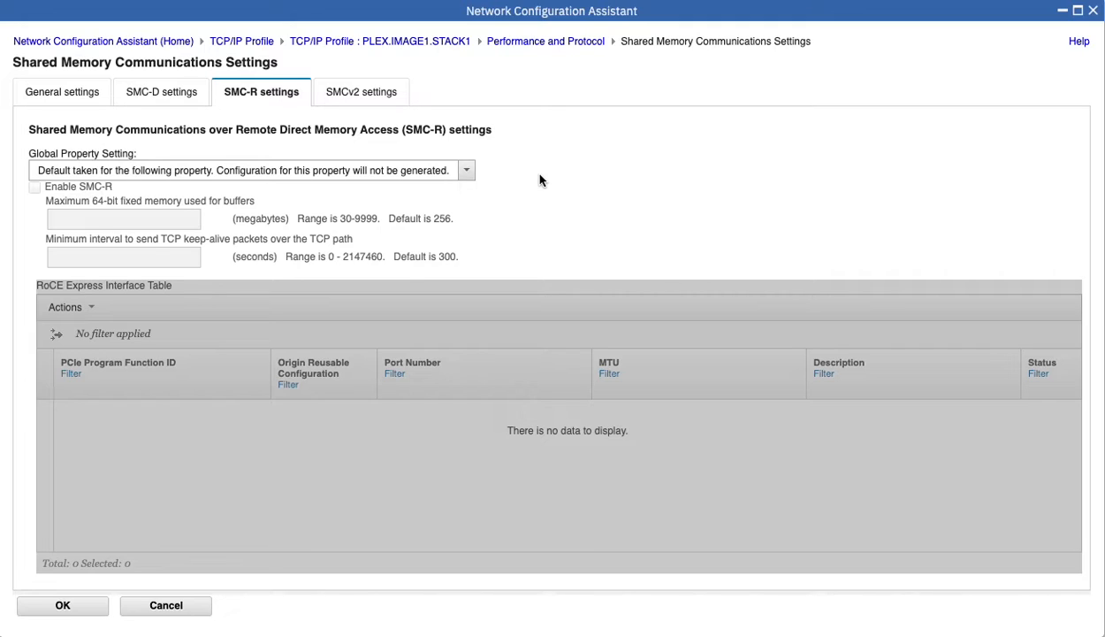
click(466, 170)
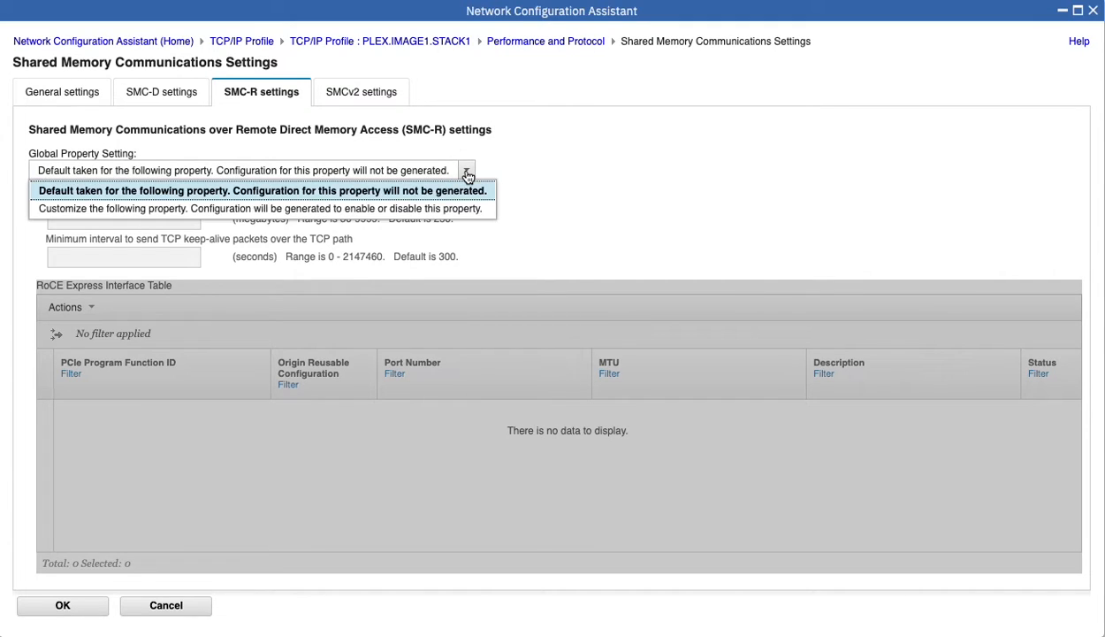
click(268, 209)
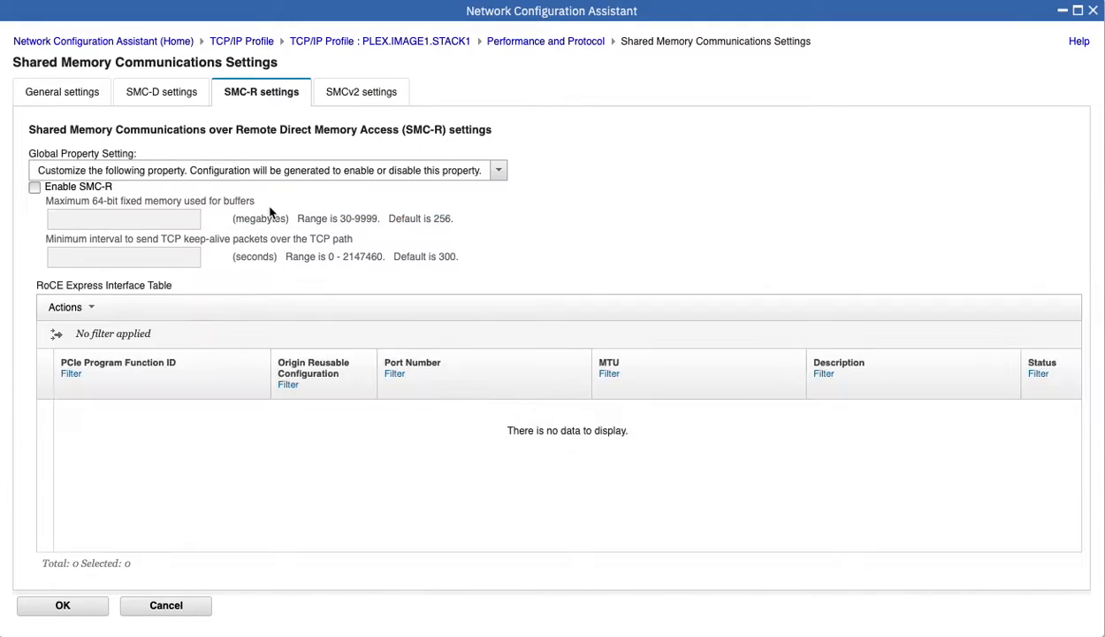
click(35, 187)
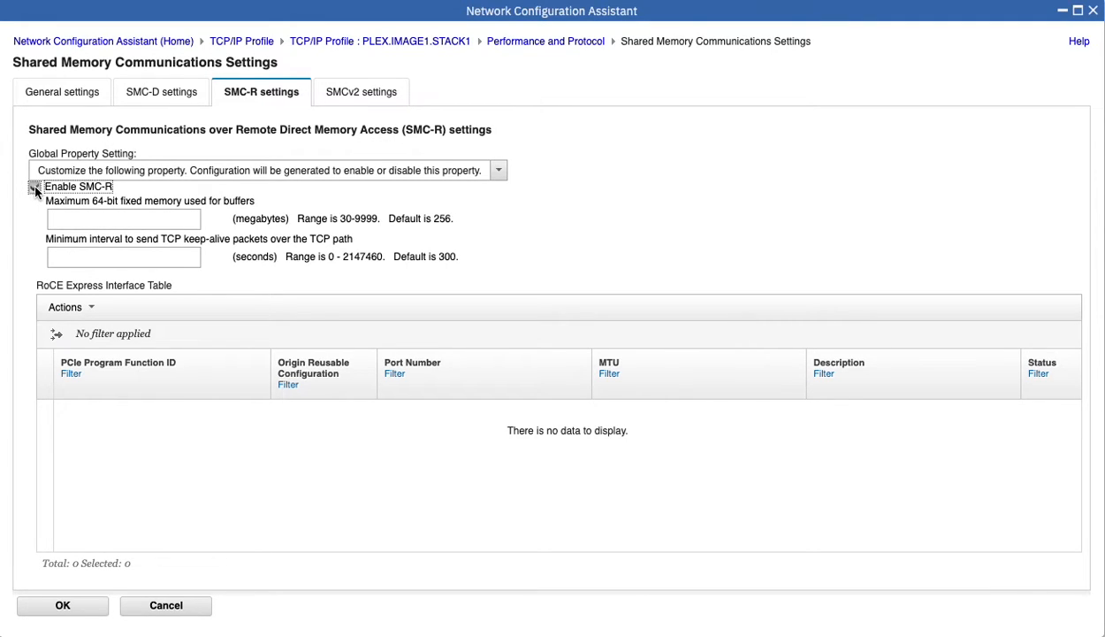
click(35, 188)
Check Configure Enterprise IDs under SMCv2 and start a new user-defined enterprise ID.
click(357, 94)
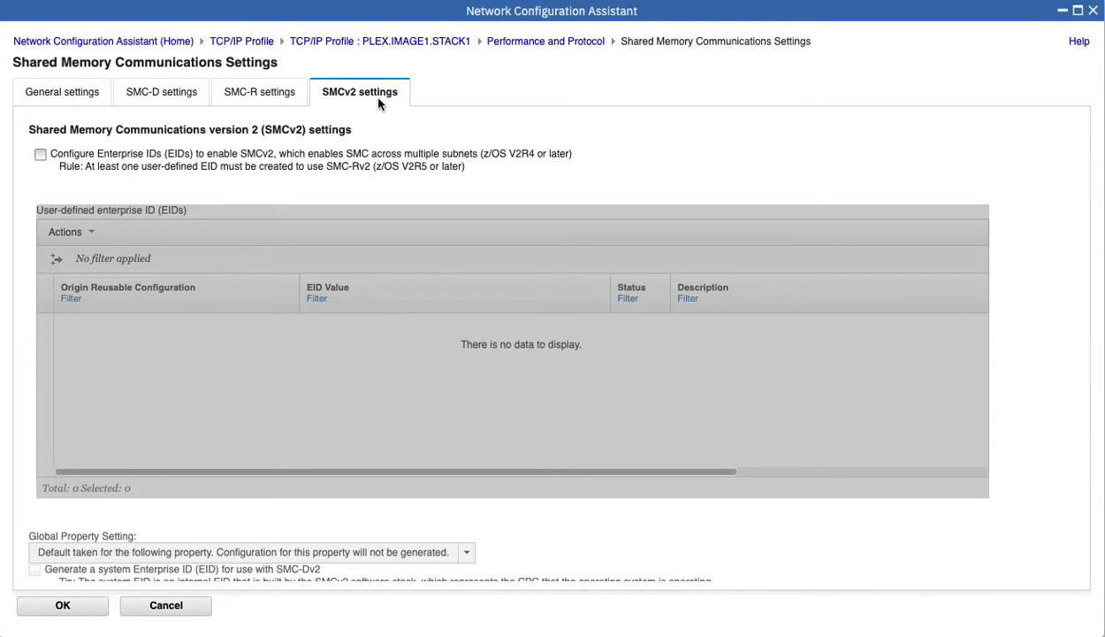
click(40, 154)
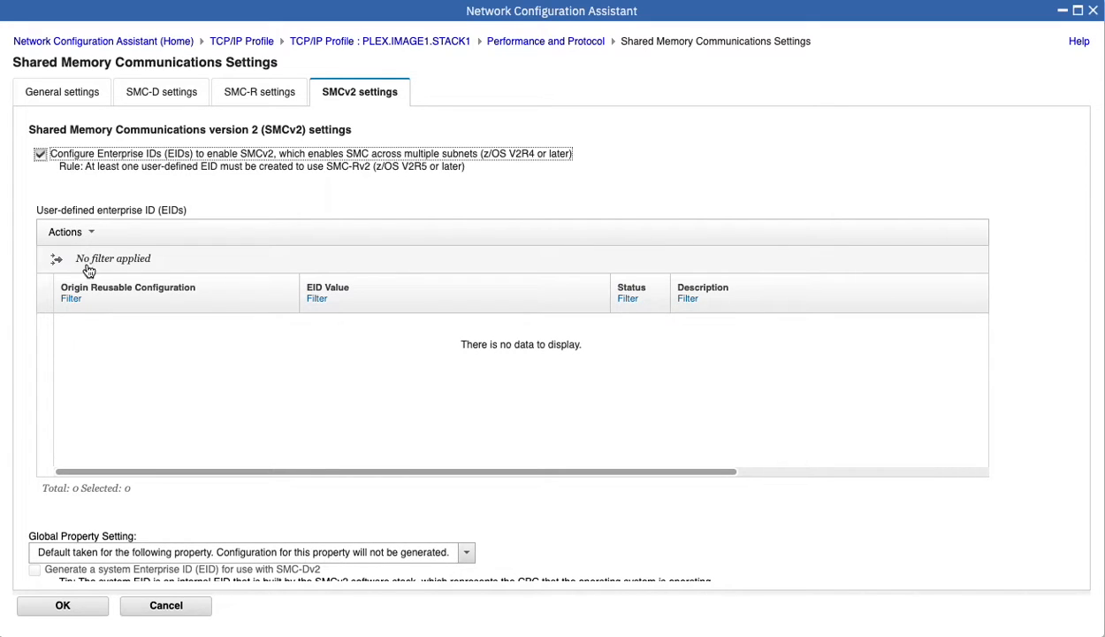
click(93, 235)
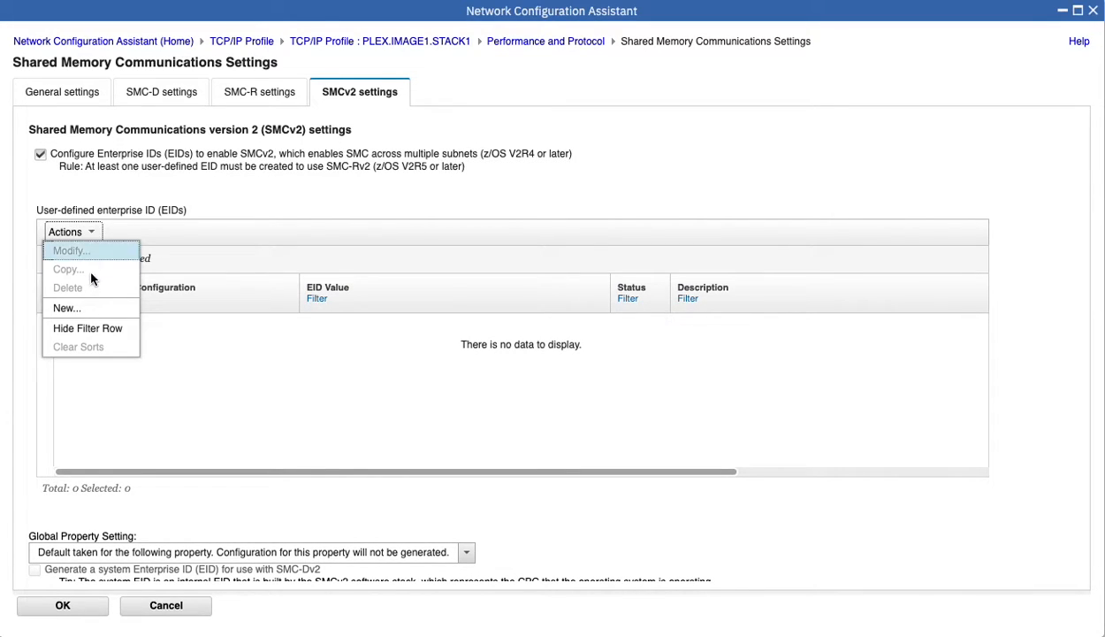
click(88, 309)
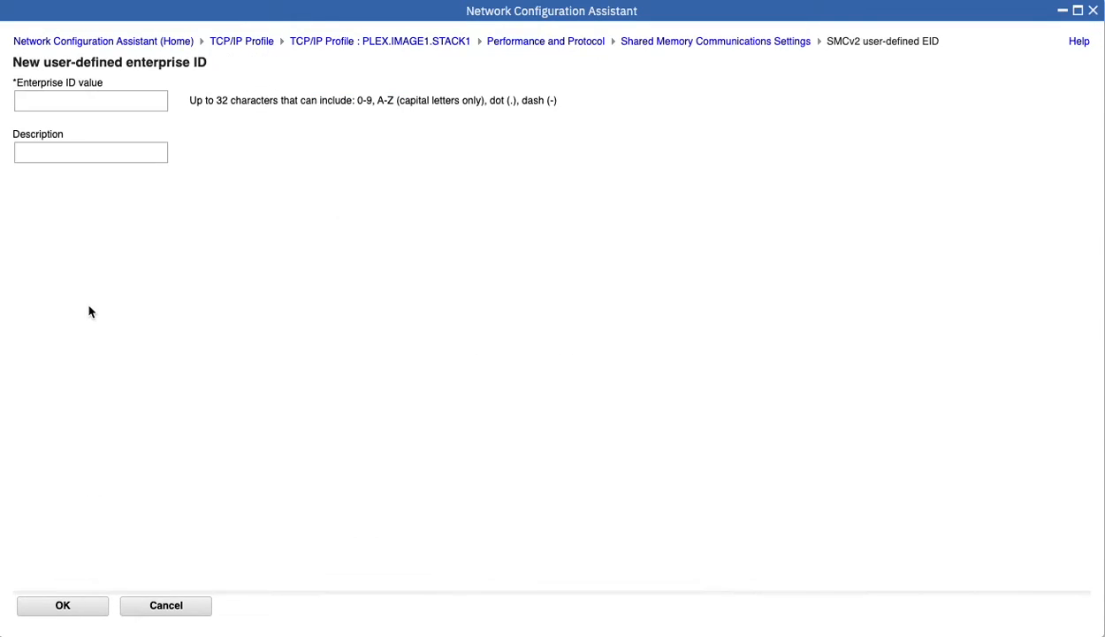
Add enterprise ID DATACENTER.NORTH with description 'The northern data center'.
click(79, 102)
text(DATACEN)
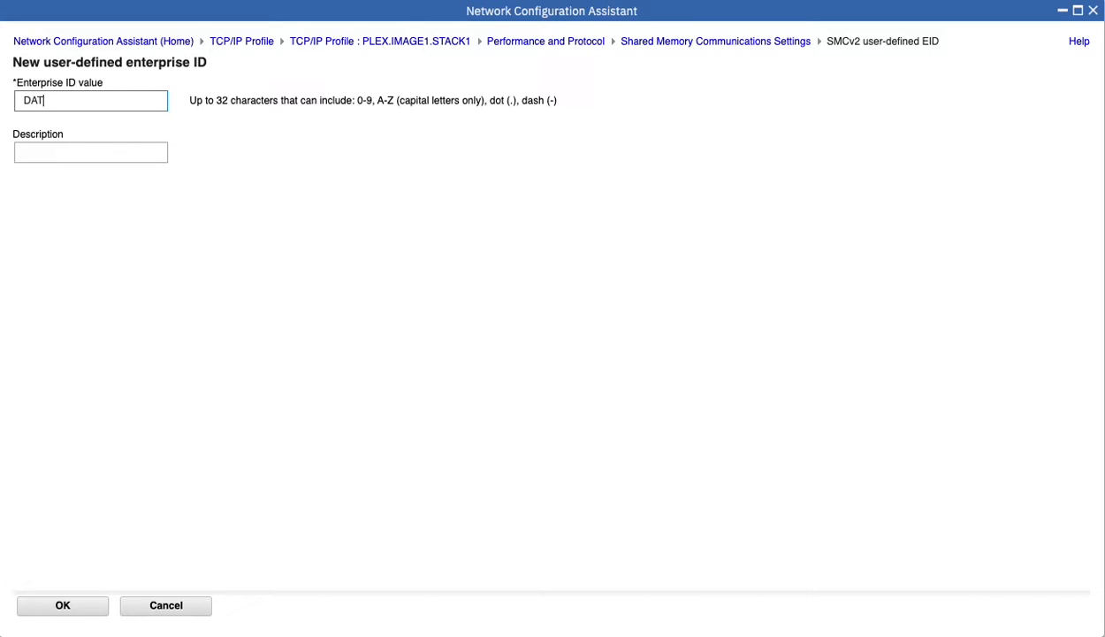
text(TER.NORTH)
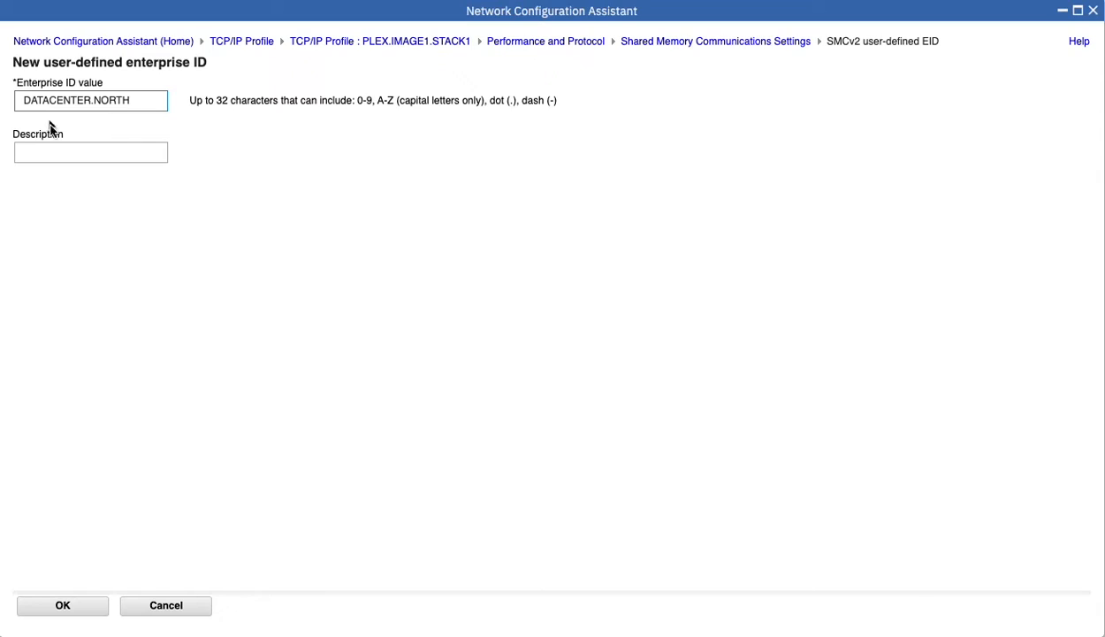
click(65, 157)
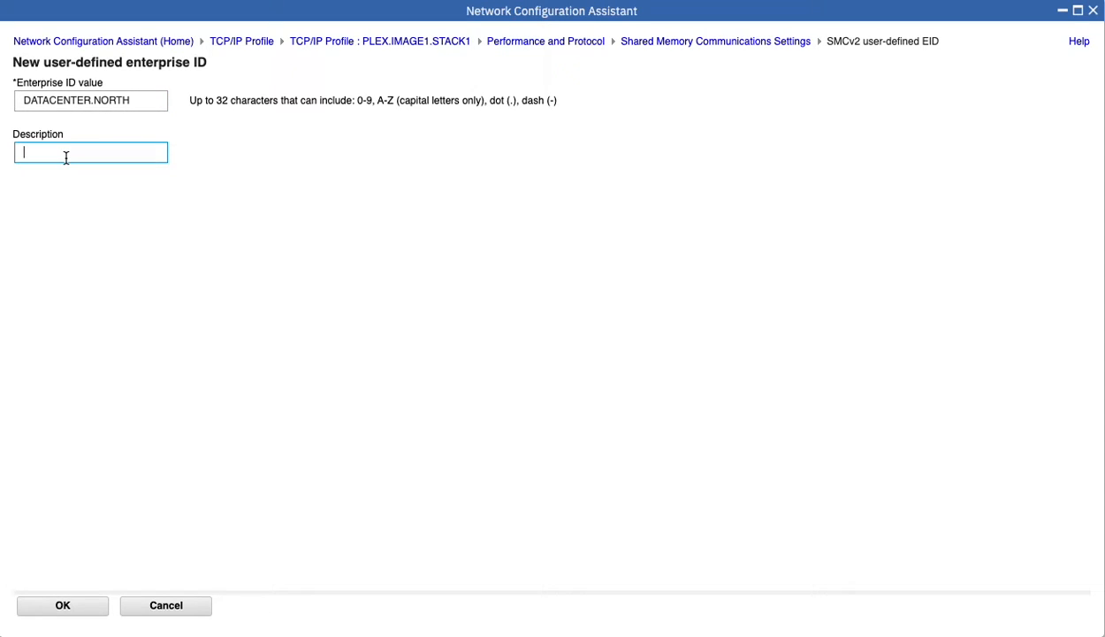
text(The northern data center)
click(64, 607)
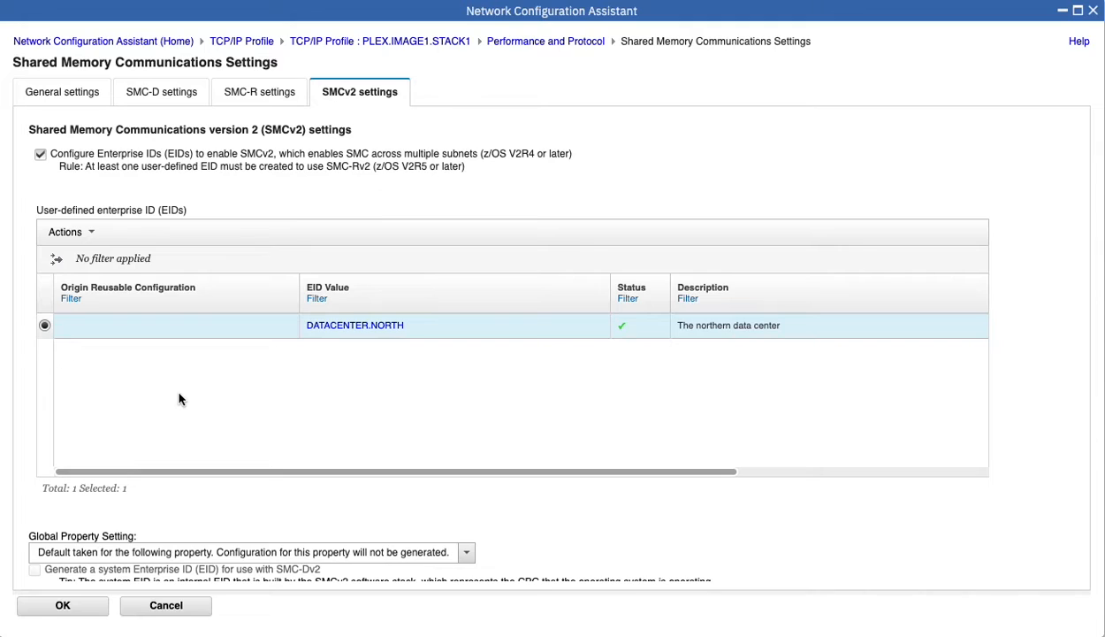
Save the SMC settings and open interface OSA1S1 for modification from STACK1's interfaces list.
click(71, 609)
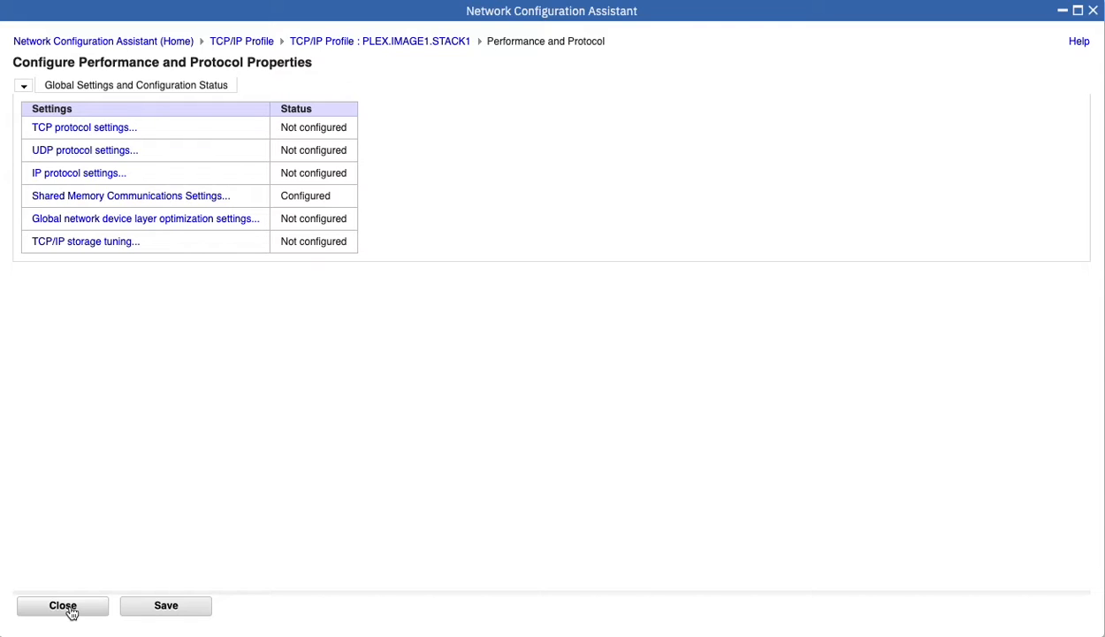
click(72, 610)
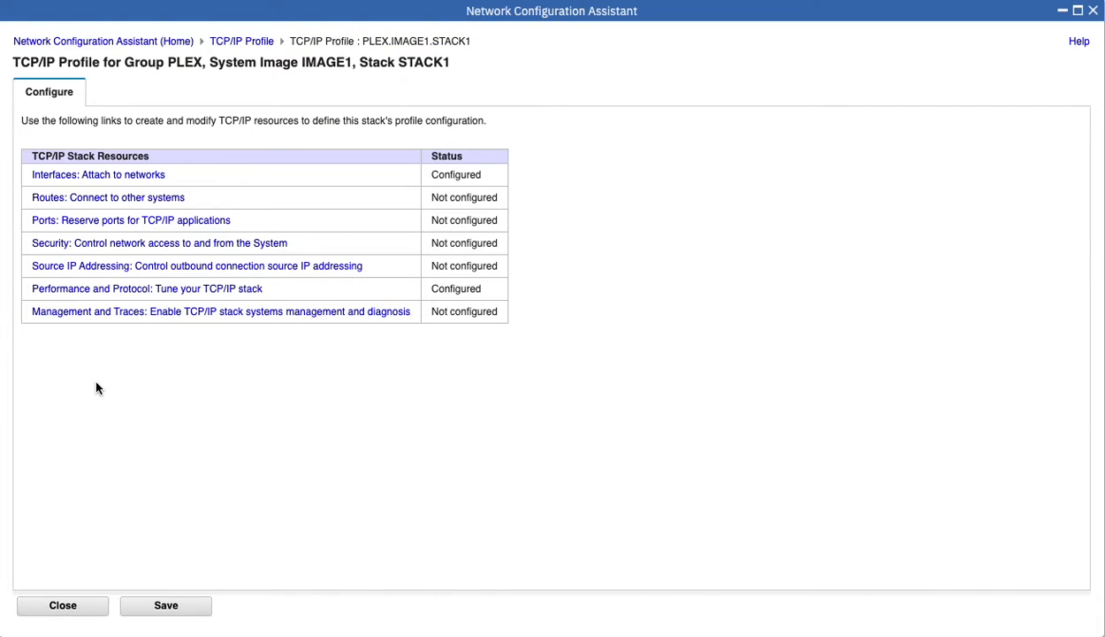
click(109, 180)
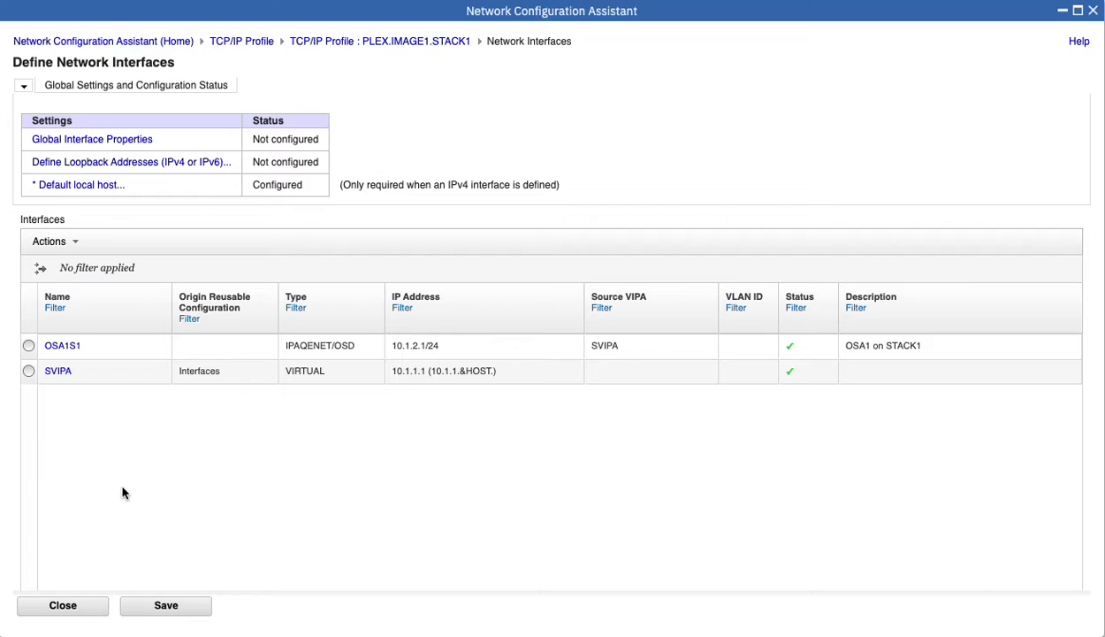
click(29, 346)
click(76, 242)
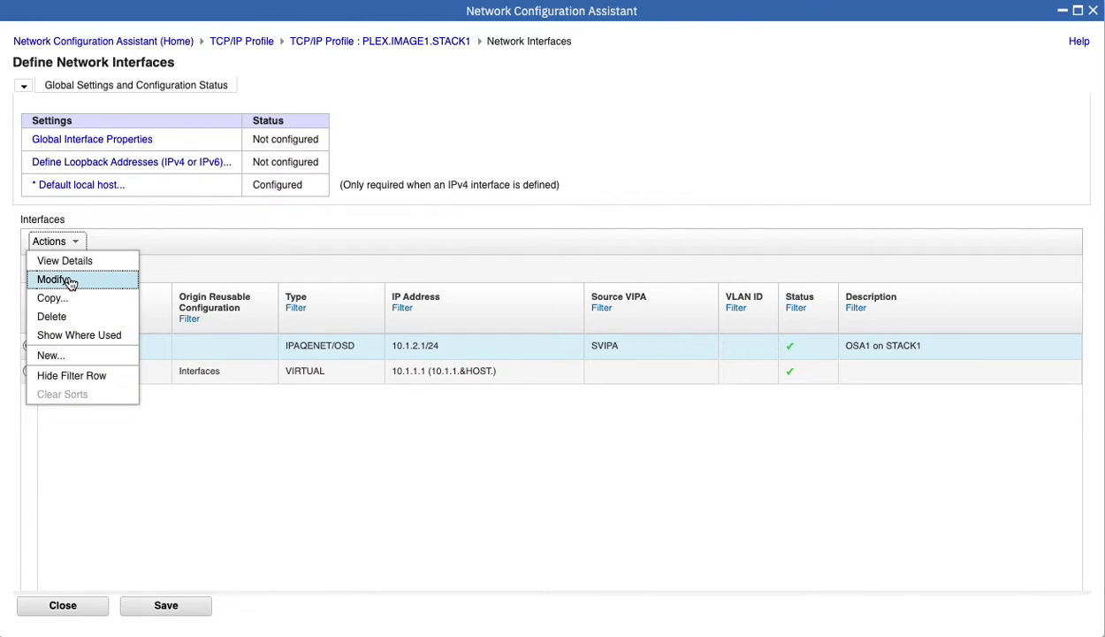
click(70, 281)
Make OSA1S1 SMC-Rv2 eligible with PFID 0010 and RoCE IP 10.5.5.5, then submit.
click(247, 93)
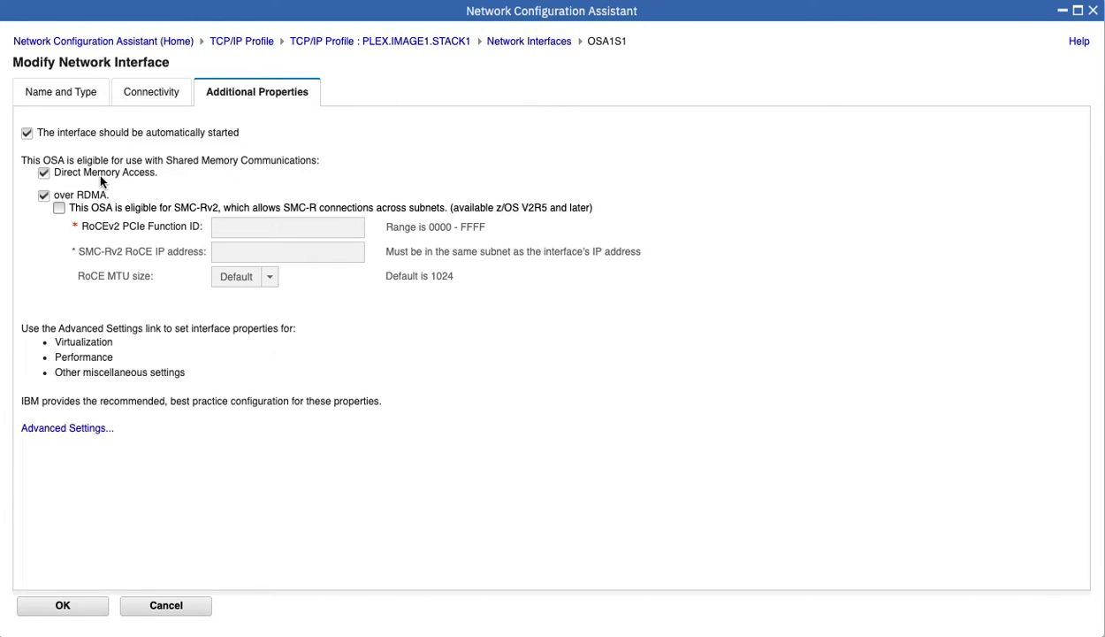
click(60, 208)
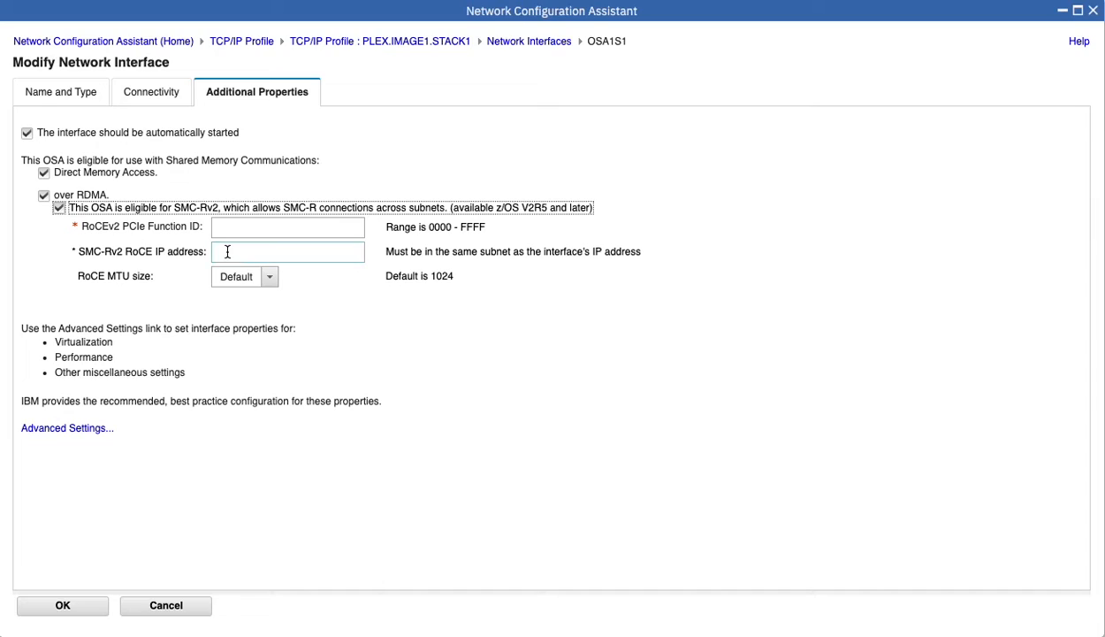
click(250, 226)
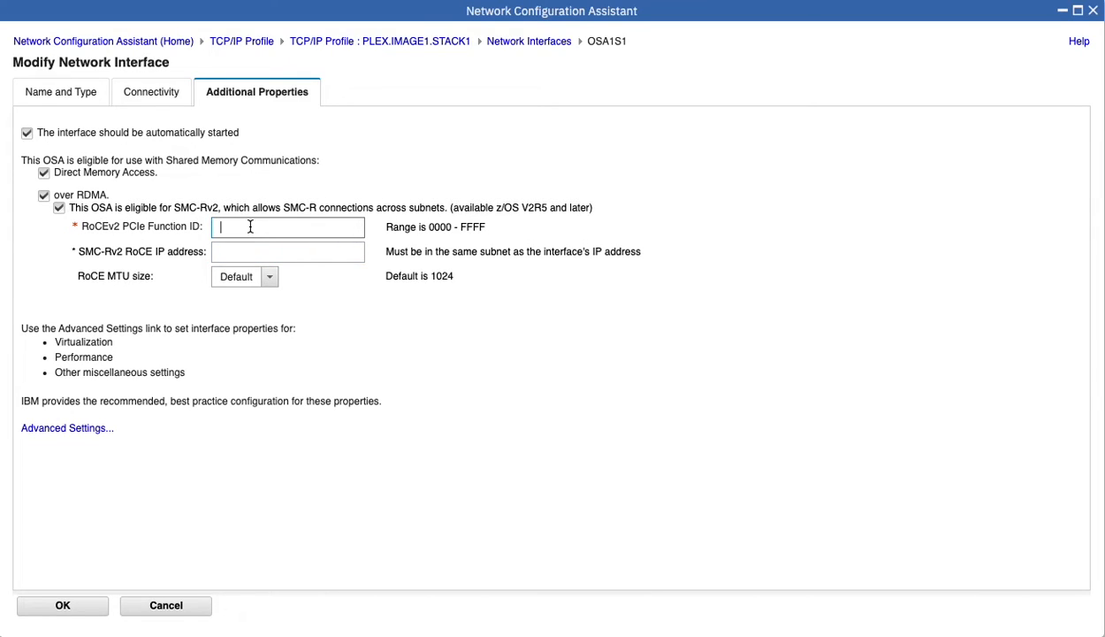
text(0010)
click(251, 256)
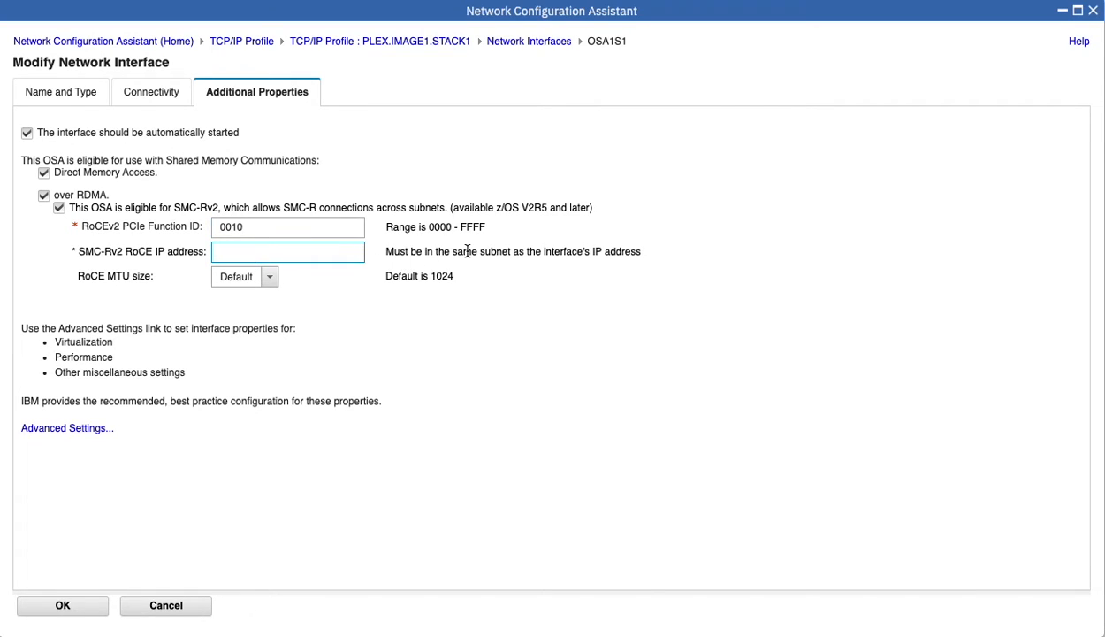
text(10.5.5)
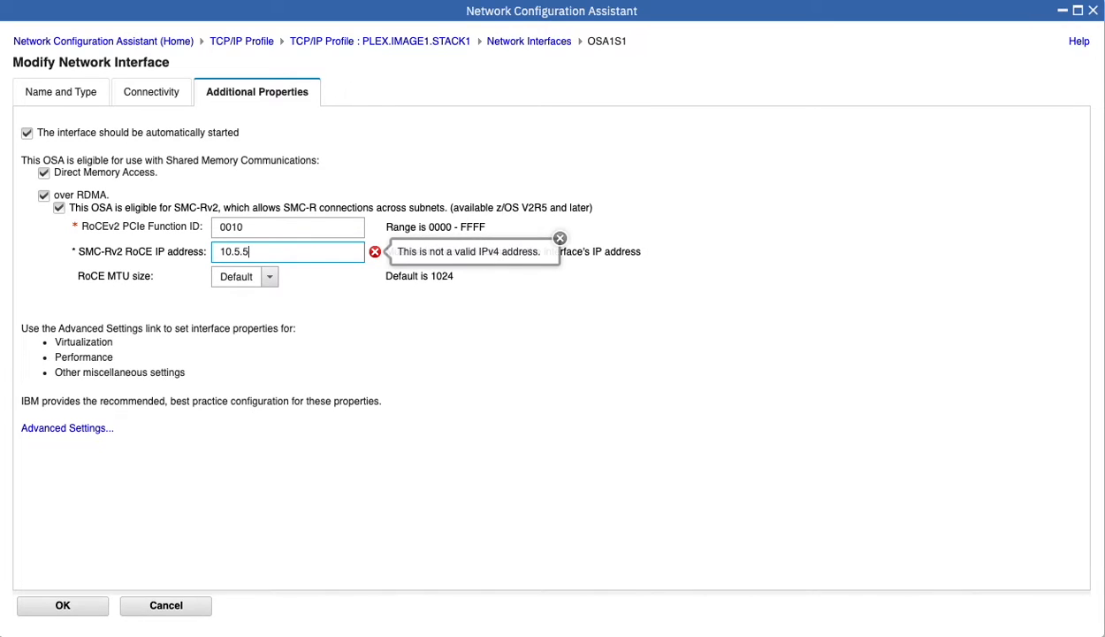
text(.5)
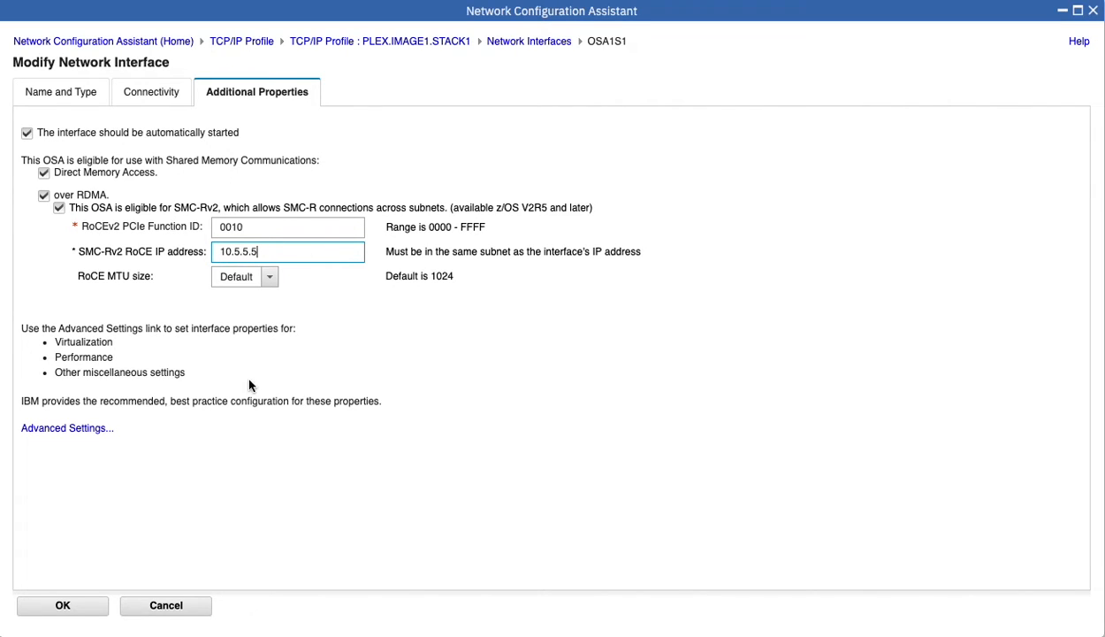
click(85, 605)
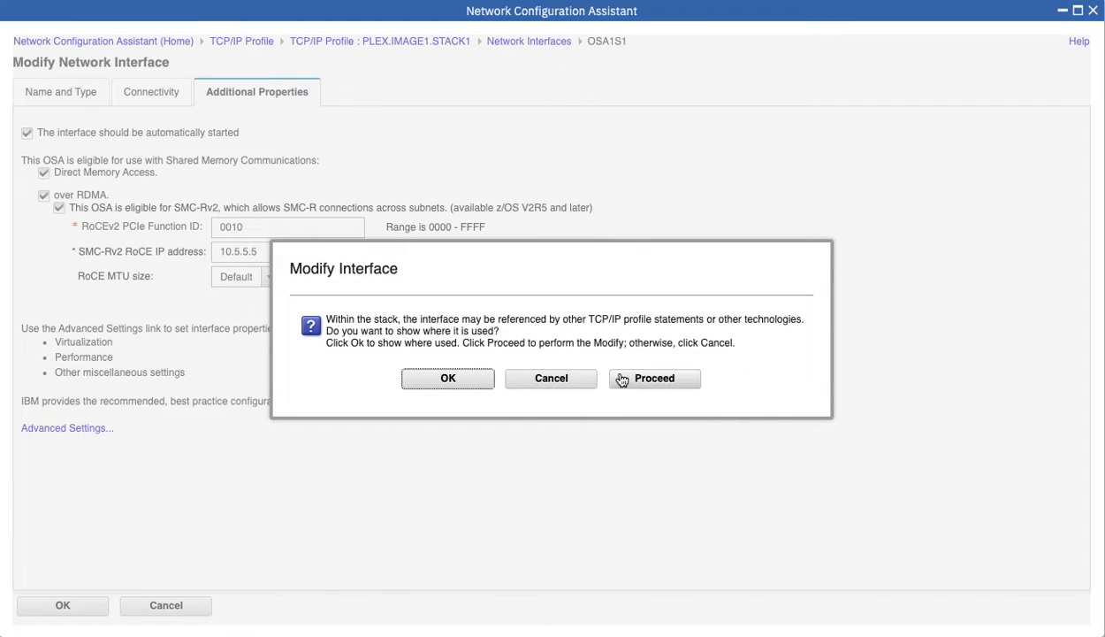
Fix the subnet error by changing OSA1S1's RoCE IP to 10.1.2.11 and confirm the change.
click(646, 379)
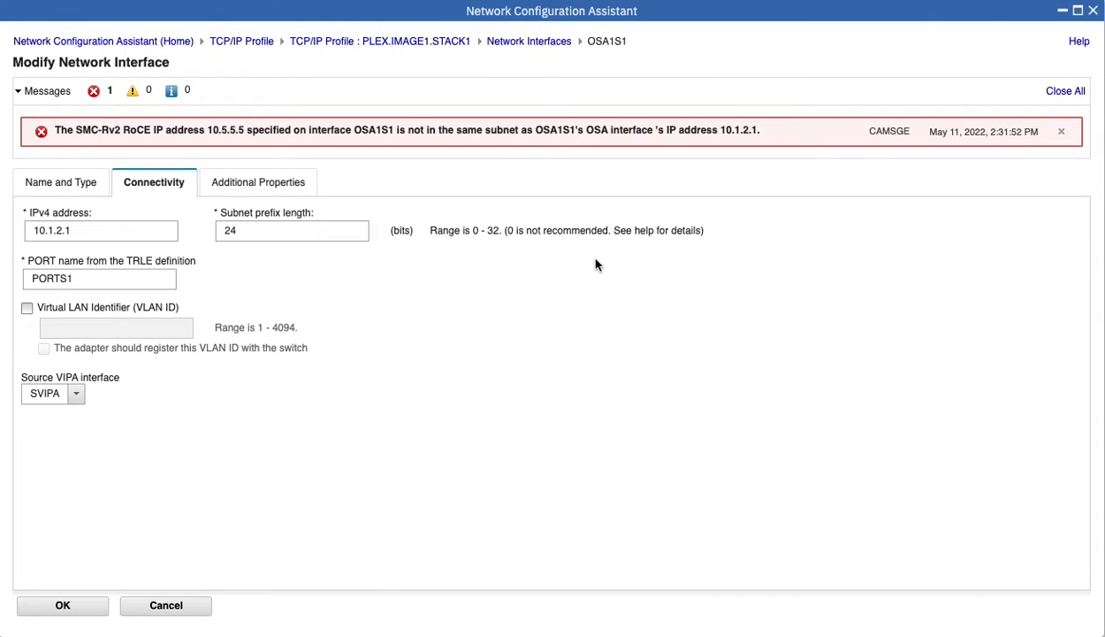
click(280, 190)
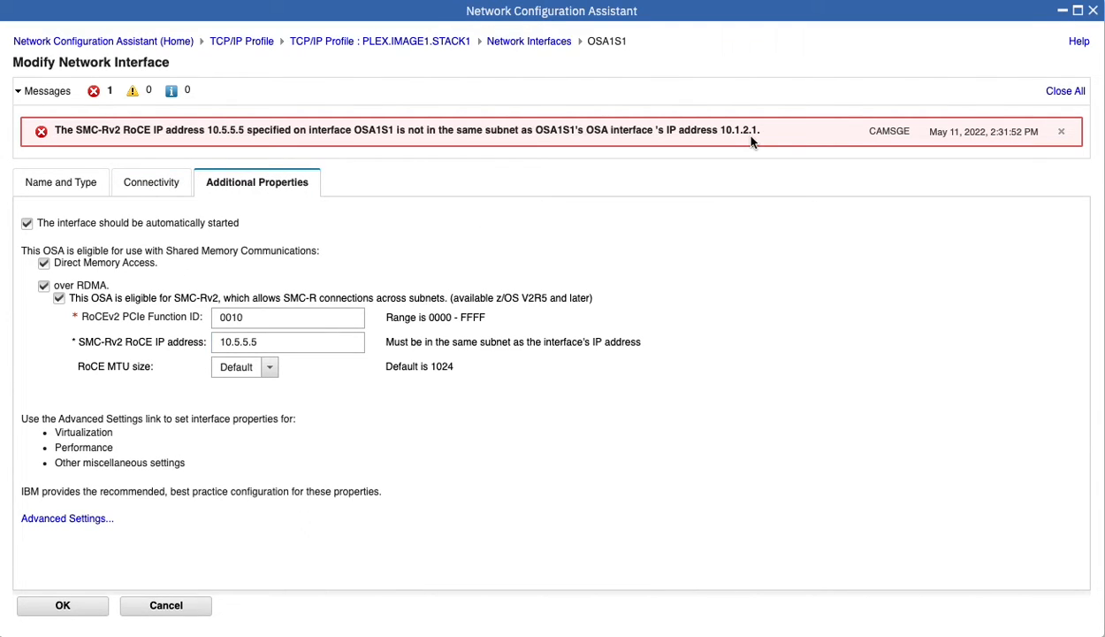
click(312, 345)
key(BackSpace)
key(BackSpace)
key(BackSpace)
key(BackSpace)
key(BackSpace)
key(BackSpace)
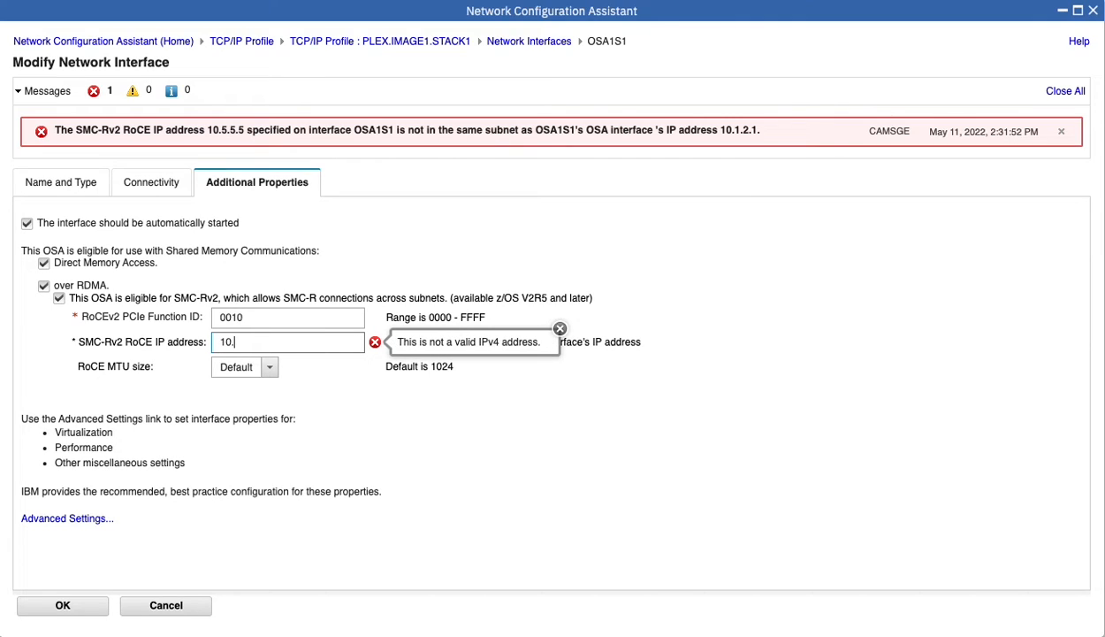
text(.1.2.11)
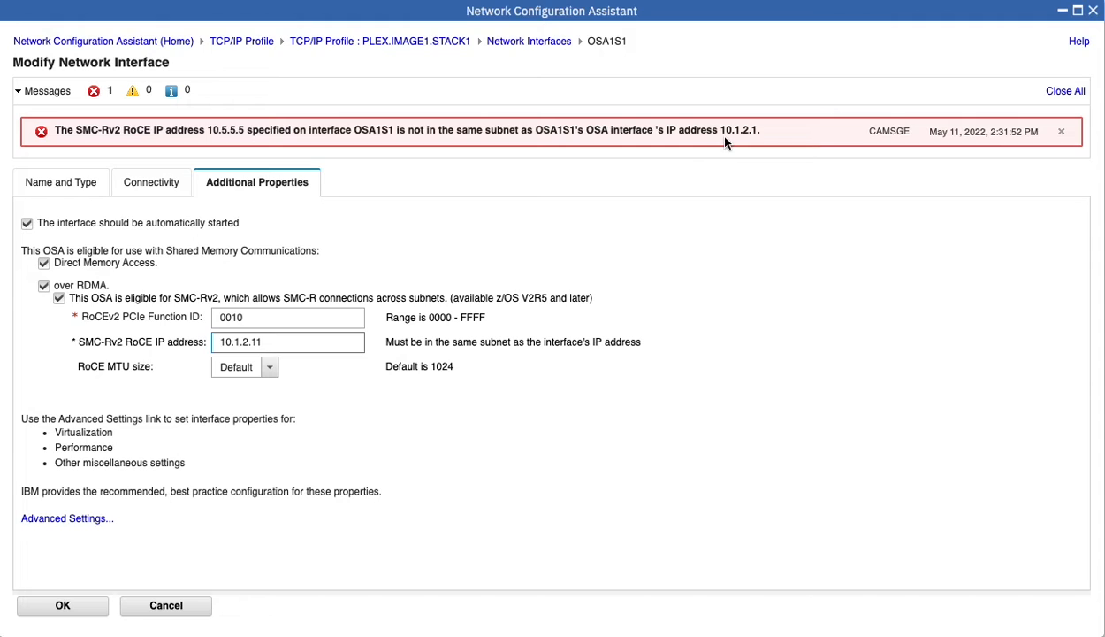
click(62, 607)
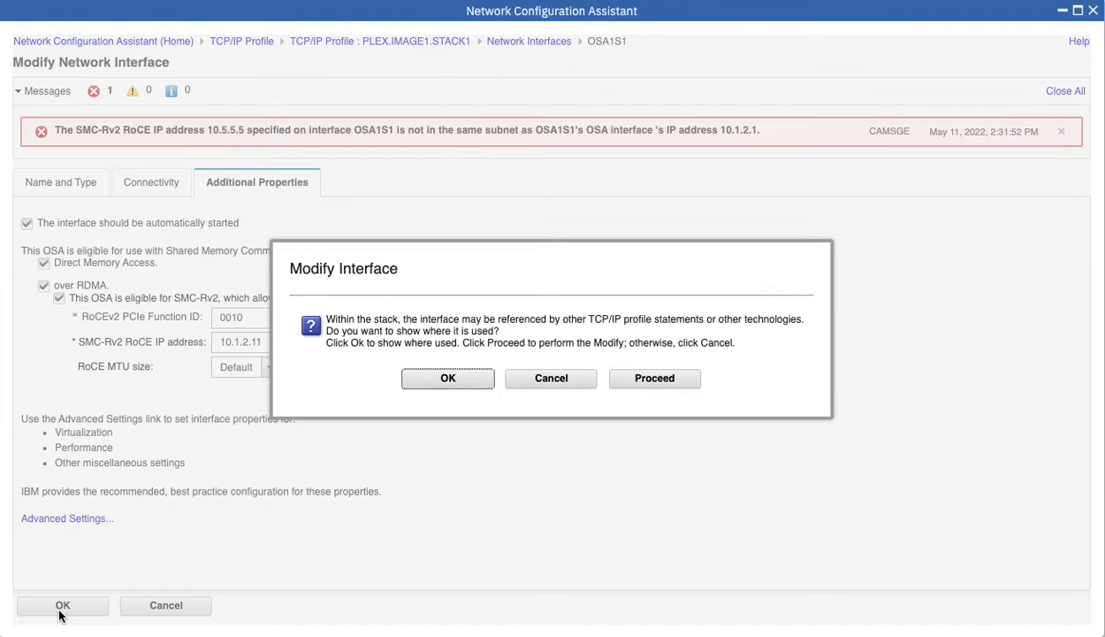
click(652, 381)
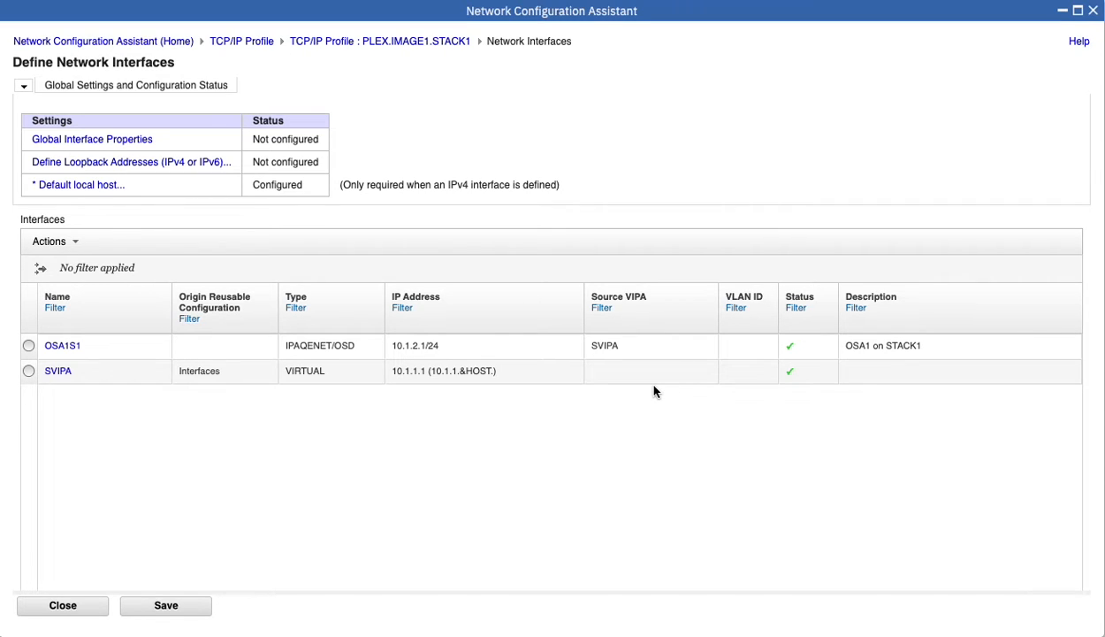
Go back to the stack list and view STACK1's generated configuration file via Install Configuration Files.
click(63, 608)
click(63, 608)
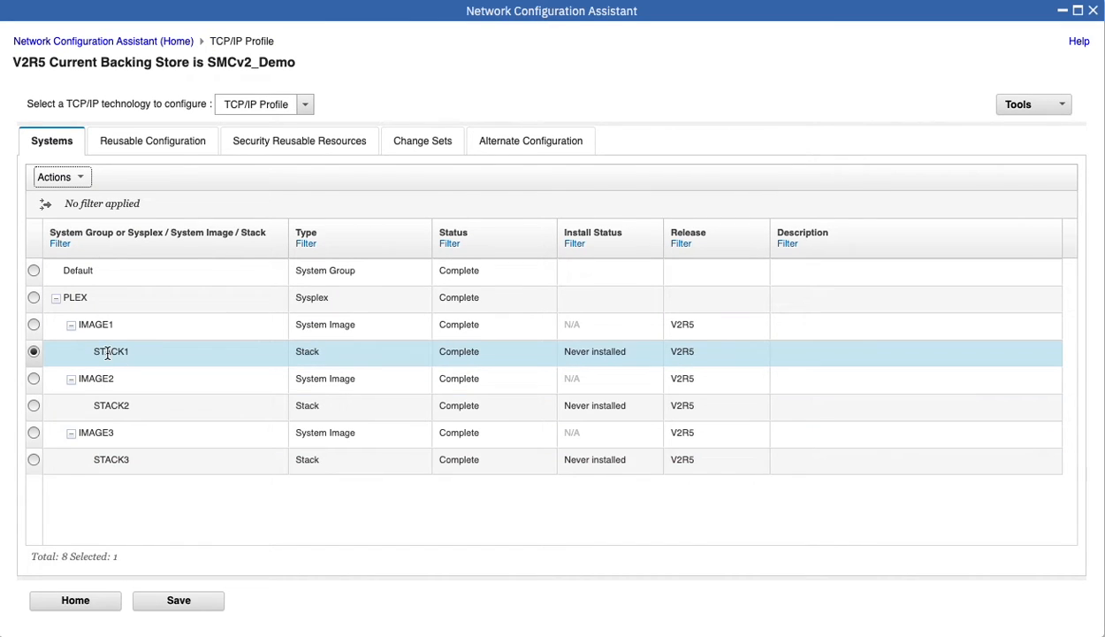
click(83, 177)
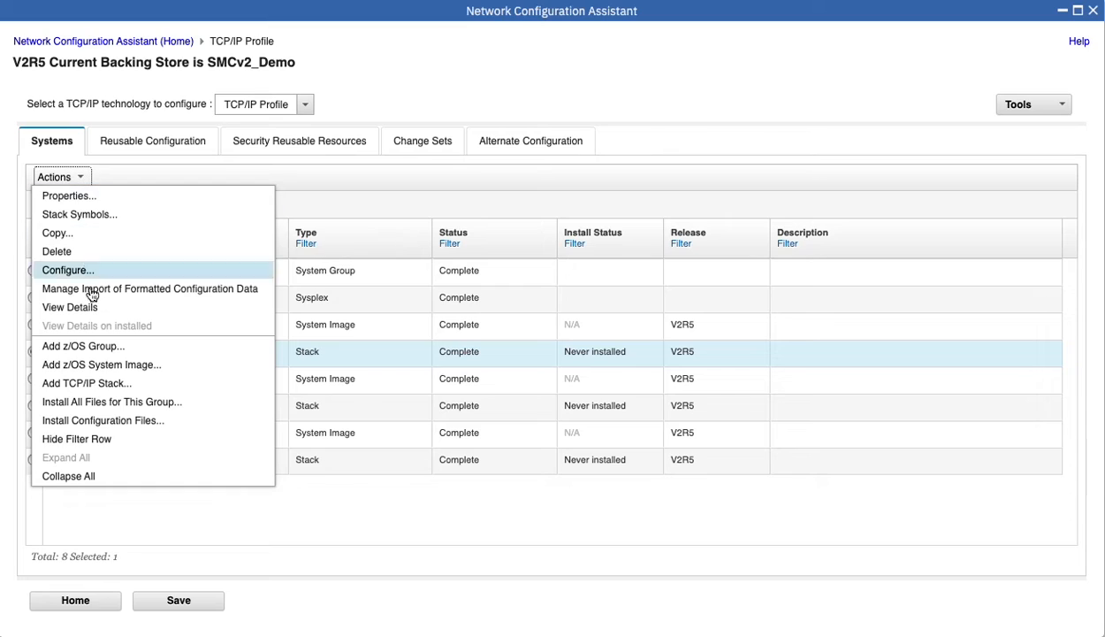
click(89, 420)
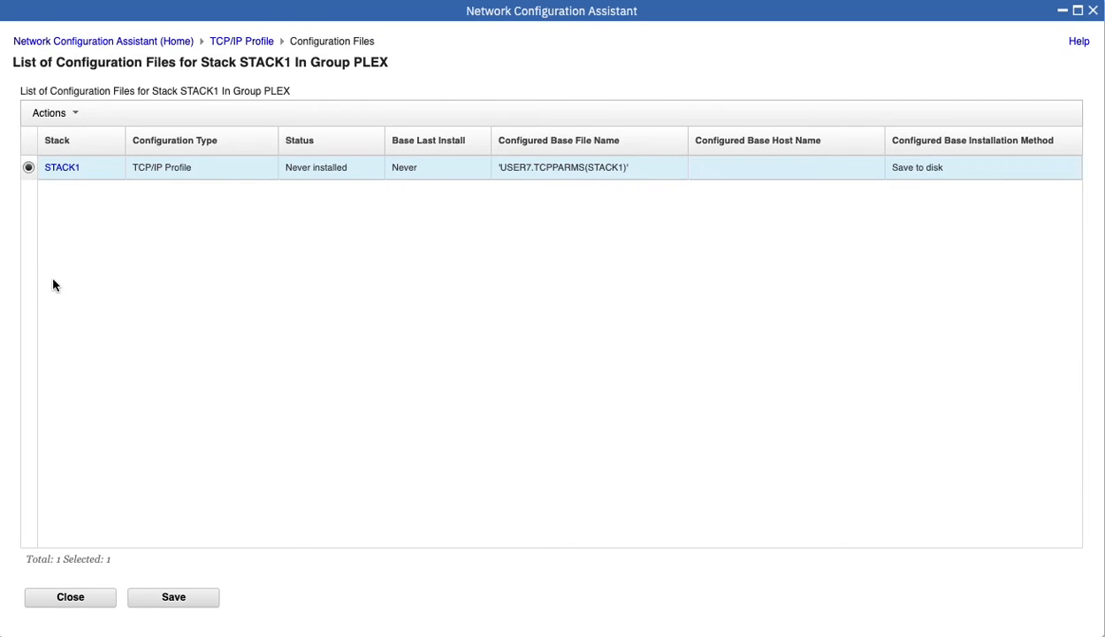
click(62, 168)
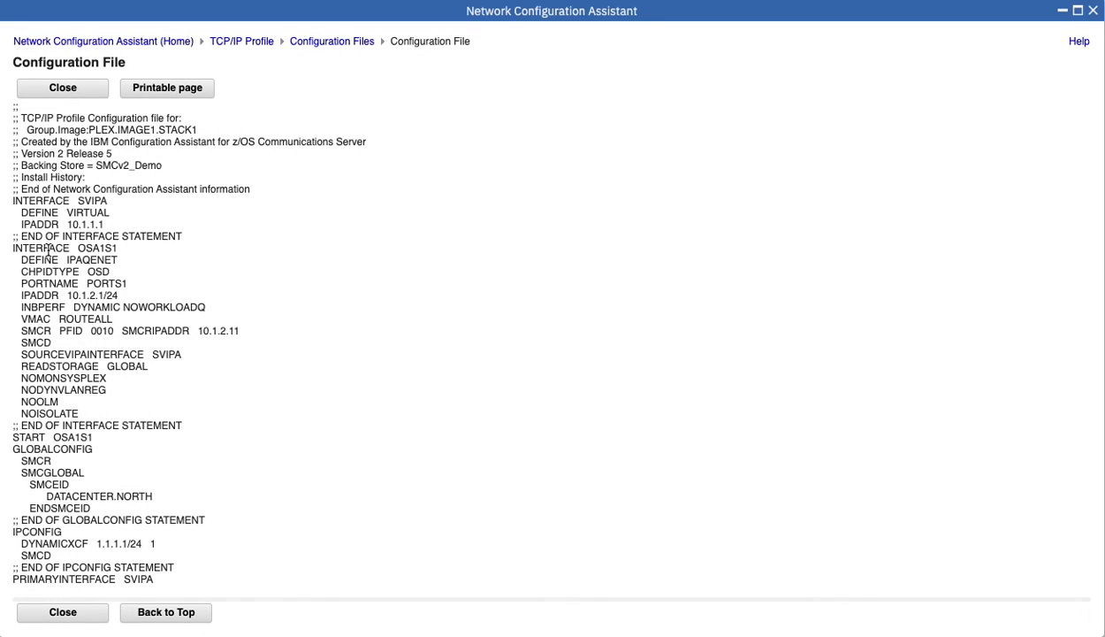
drag(35, 250, 121, 252)
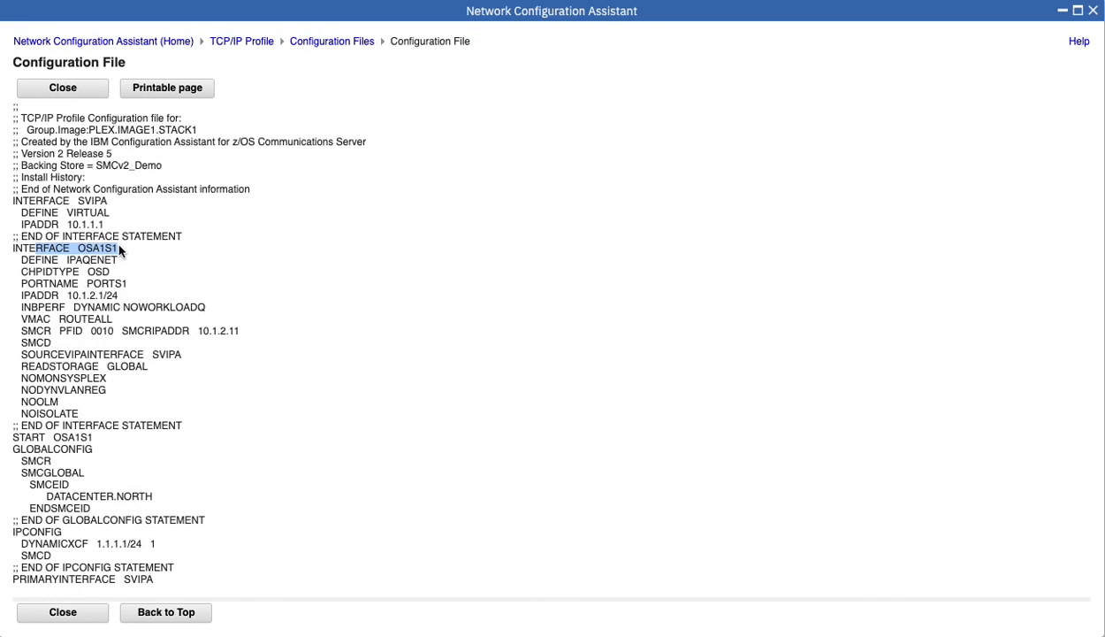
click(120, 250)
click(27, 329)
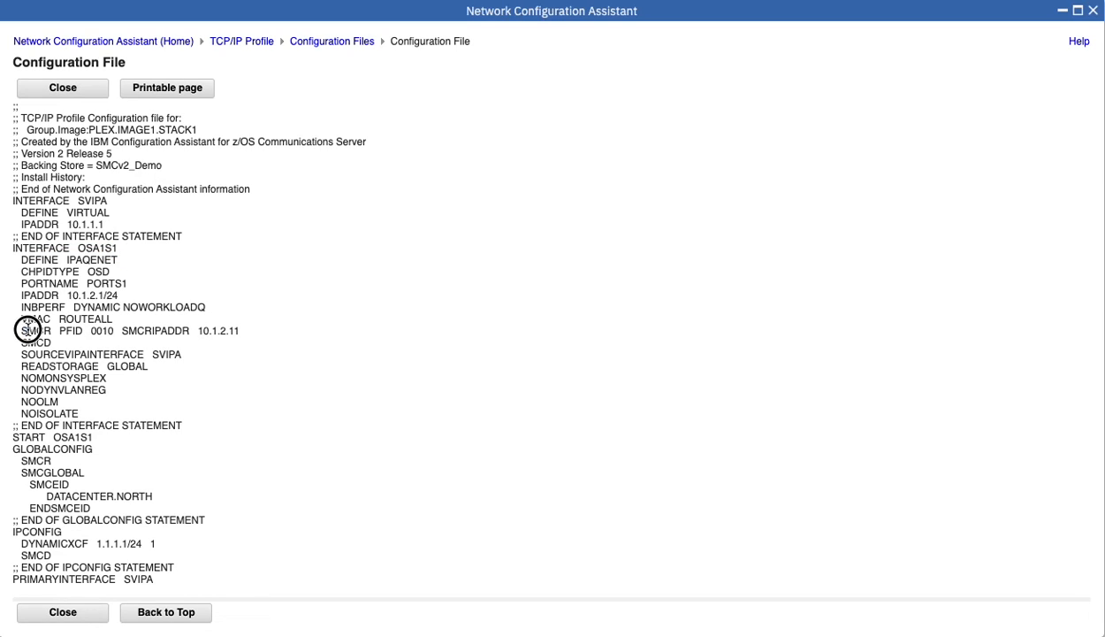
drag(28, 329, 241, 329)
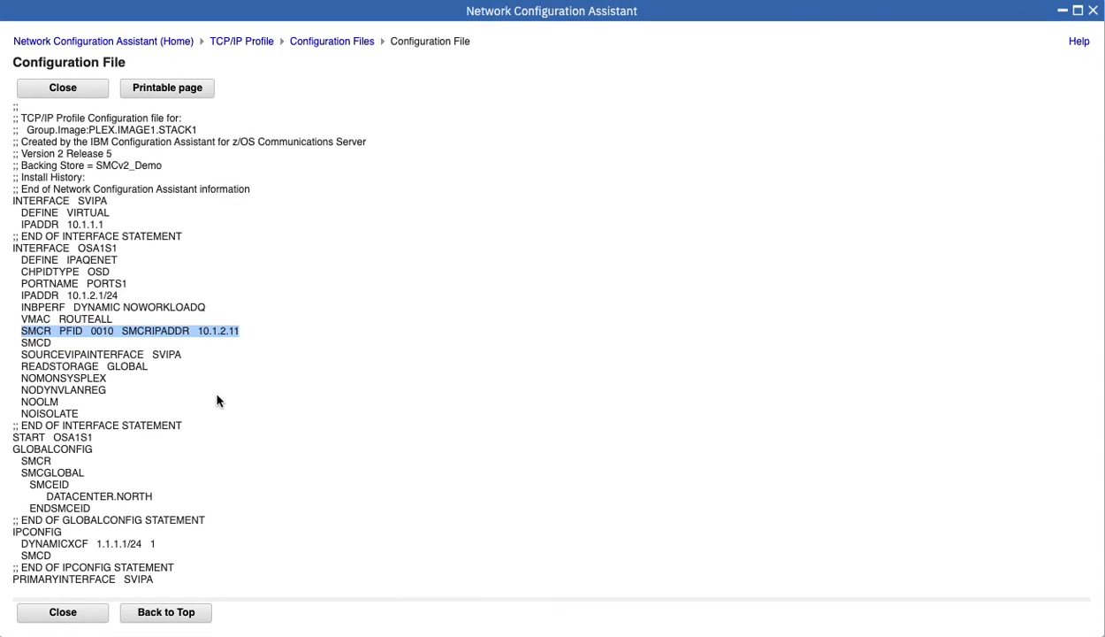
click(58, 453)
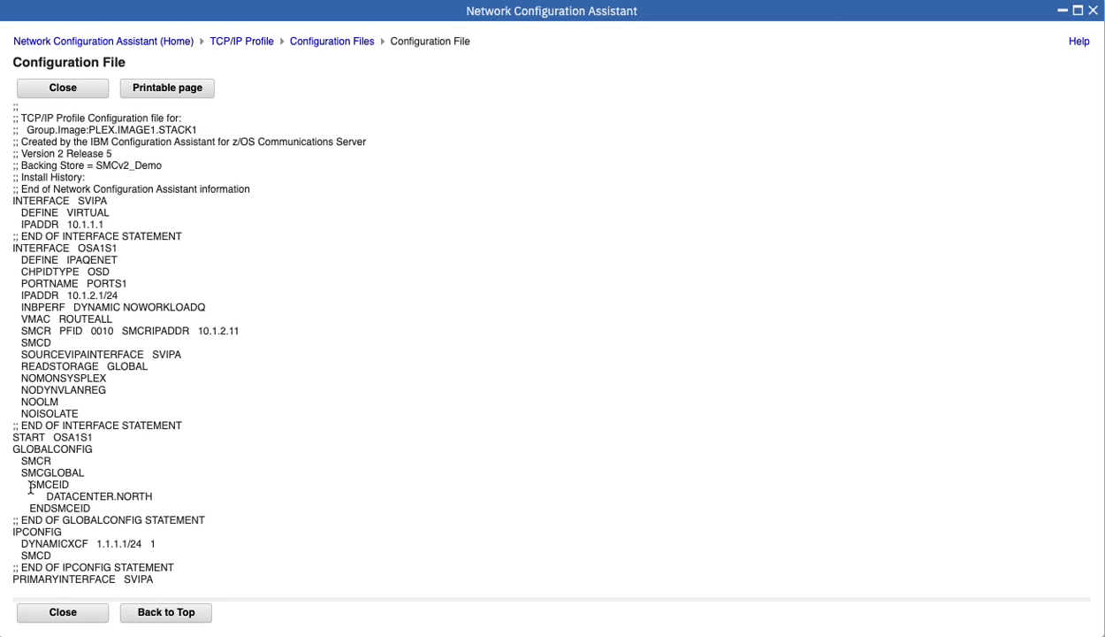
drag(31, 484, 155, 506)
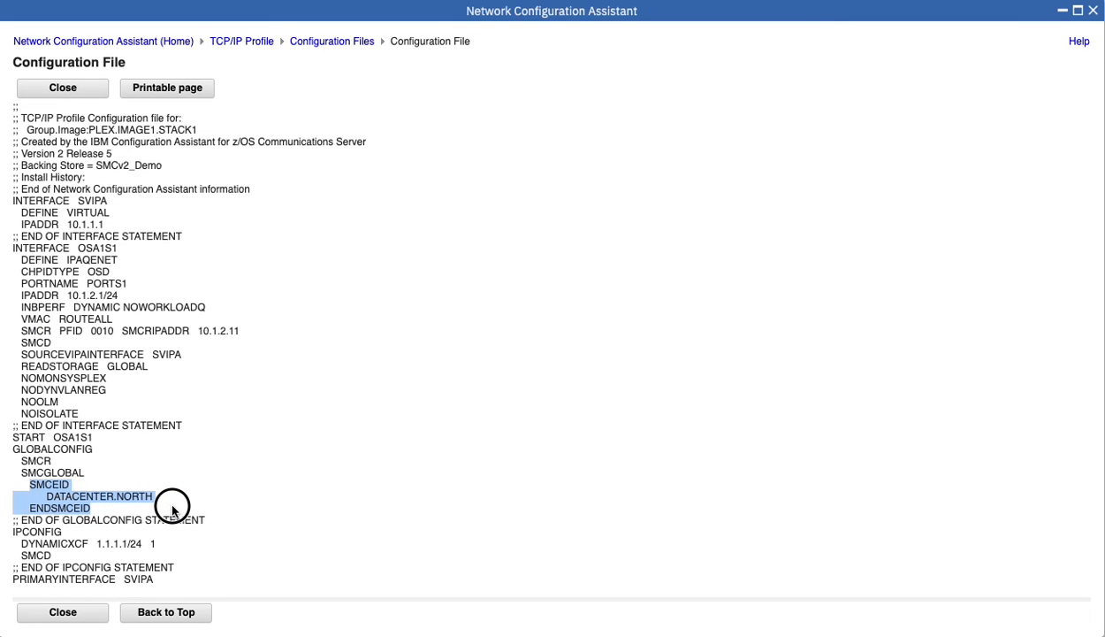